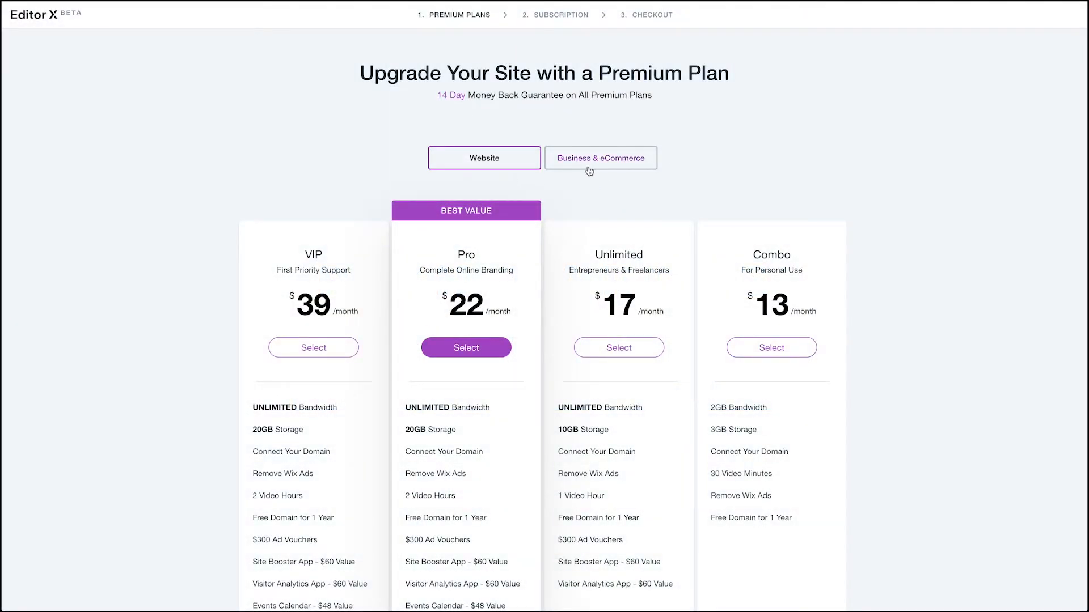
Review the website Premium plans, choose the Combo plan, and select connecting an already owned domain
scroll(558, 170, down, 1)
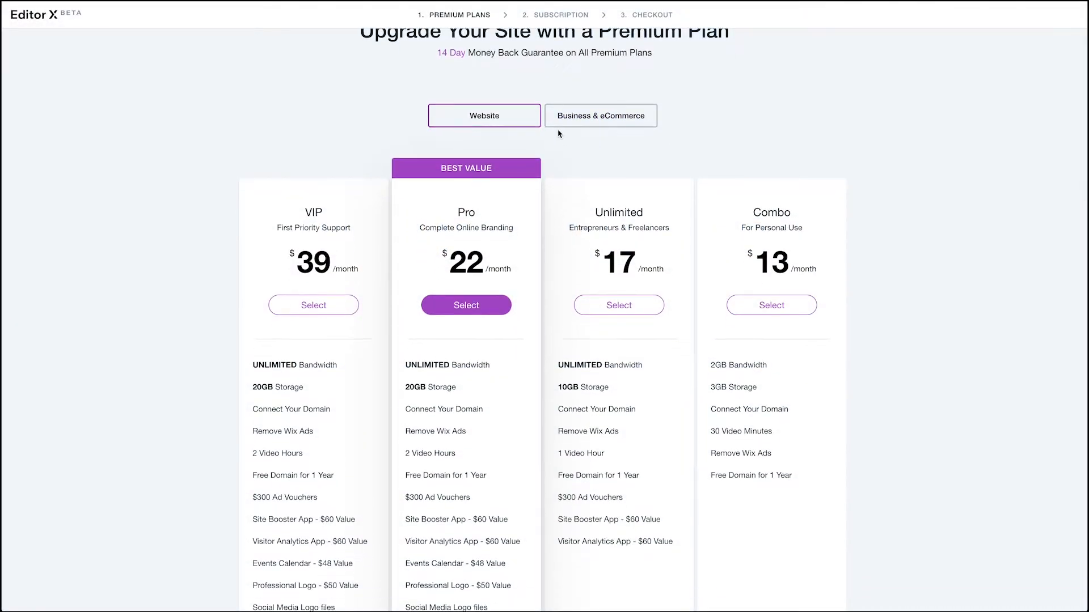
scroll(754, 244, down, 1)
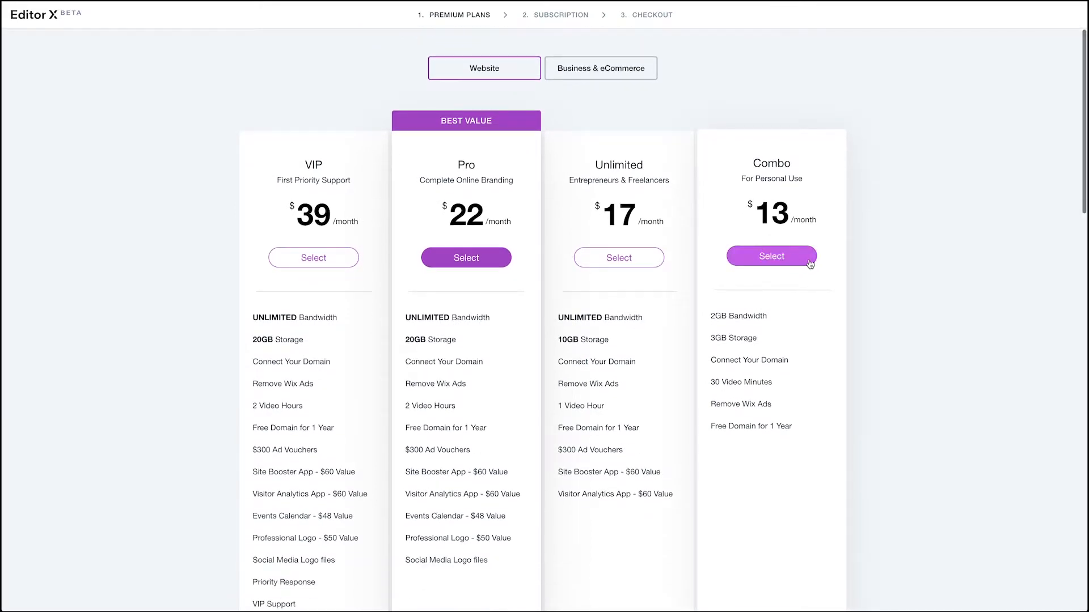
scroll(803, 264, down, 1)
click(795, 210)
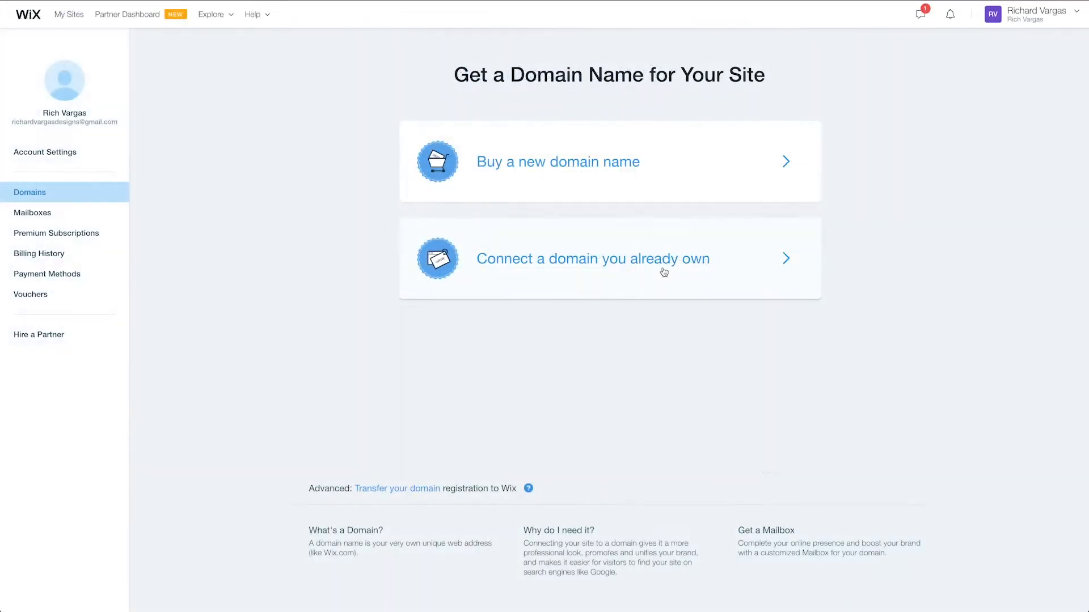
click(663, 272)
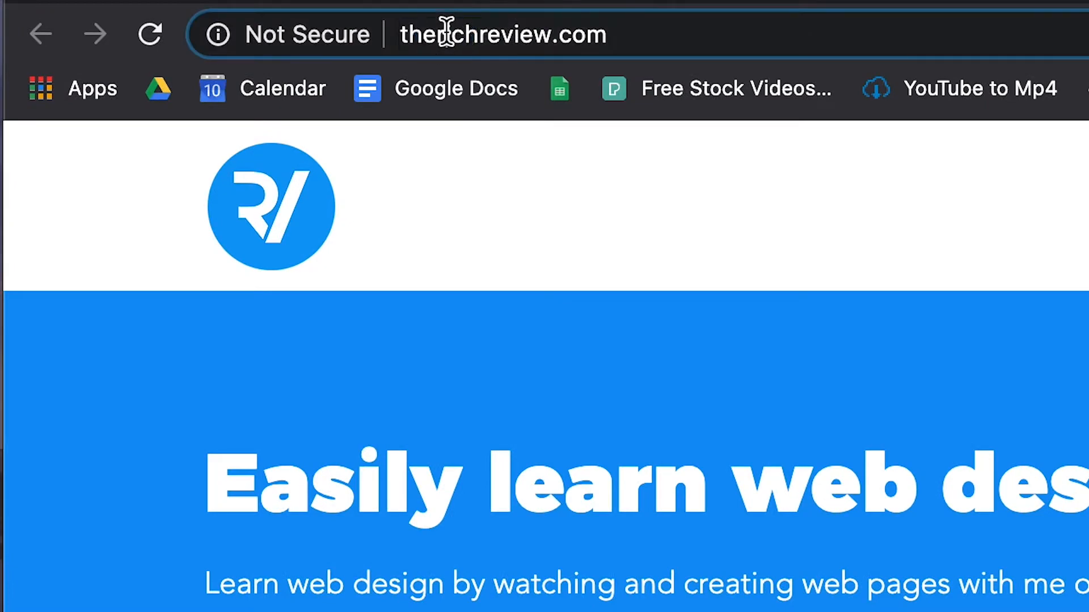
Browse the published site at therichreview.com through its channel content section
click(136, 11)
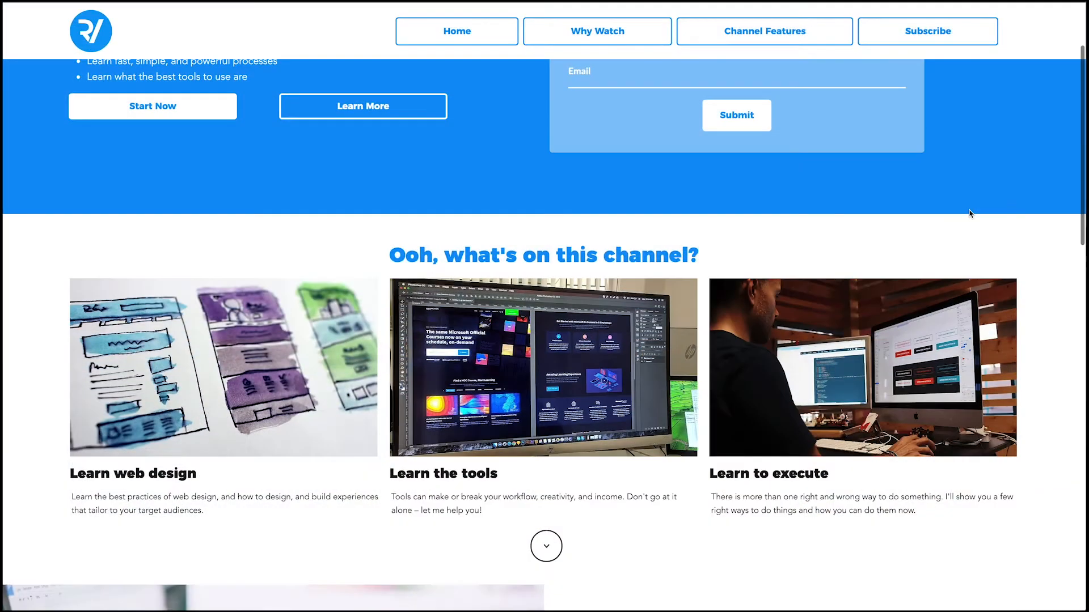
scroll(966, 210, down, 1)
scroll(968, 210, down, 3)
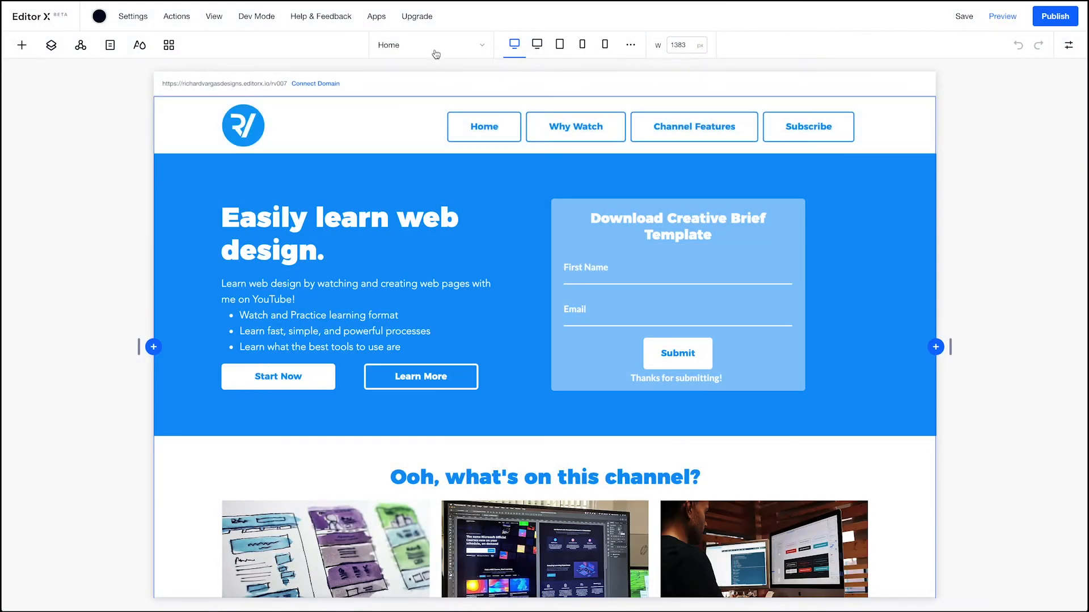
Start upgrading the site to Premium from the editor and choose the Combo website plan
mouse_move(415, 19)
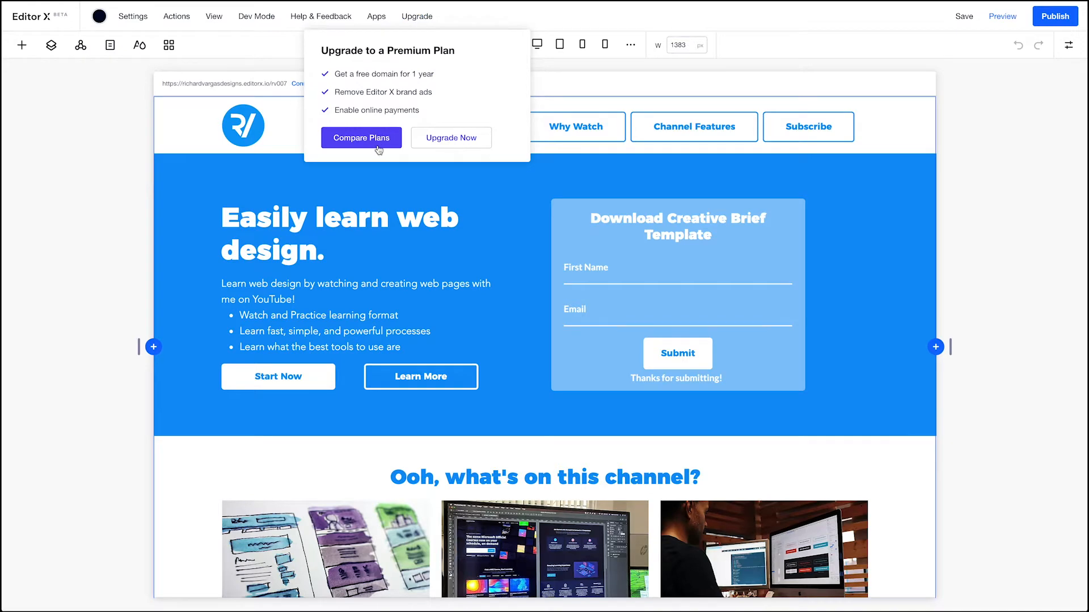
click(457, 148)
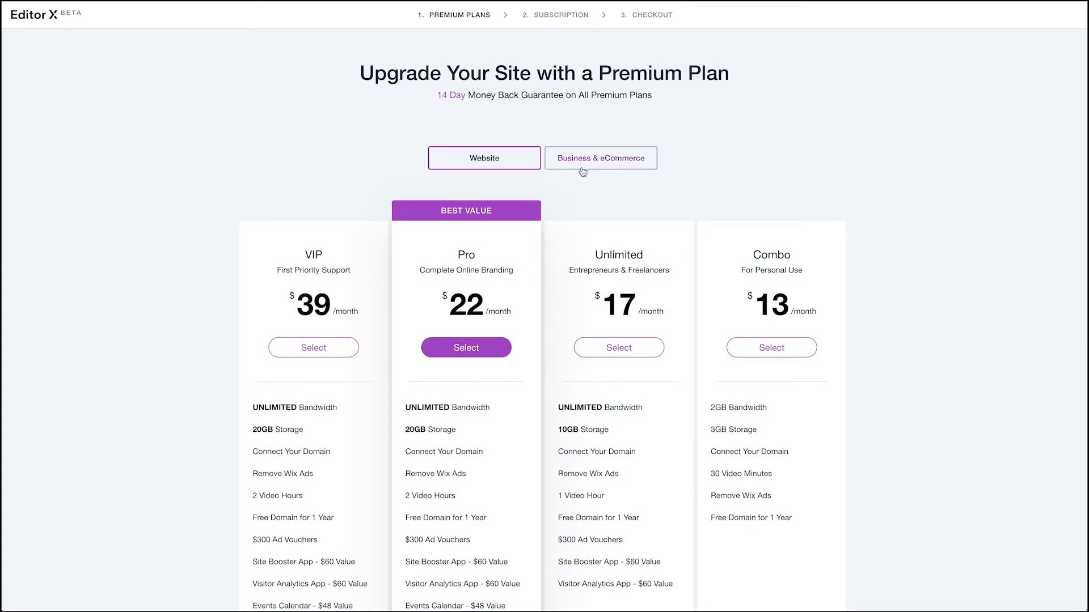
scroll(514, 171, down, 1)
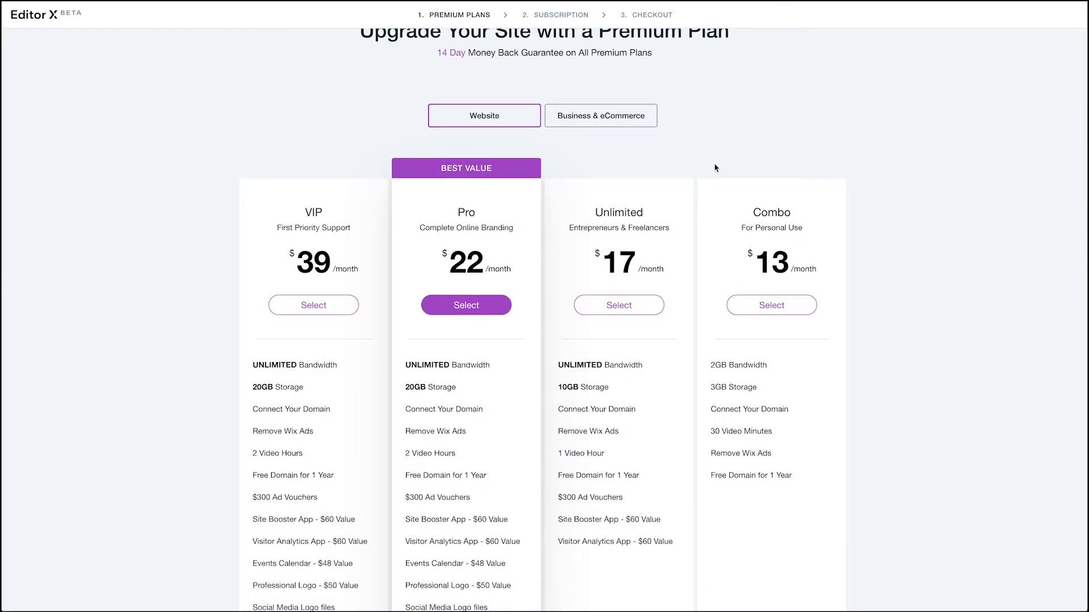
scroll(753, 241, down, 1)
scroll(806, 264, down, 1)
click(796, 211)
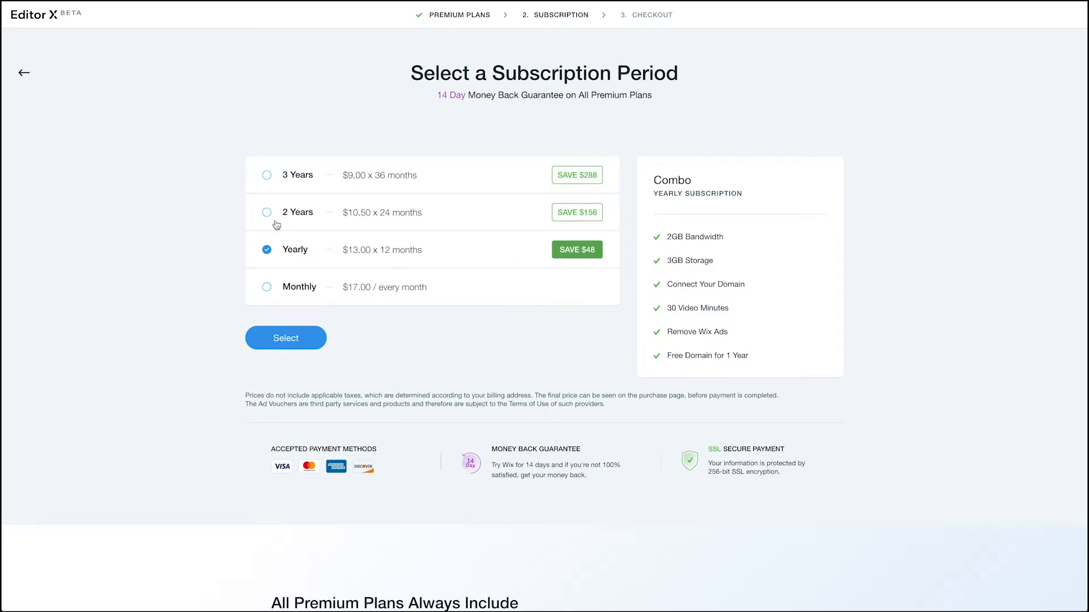
Choose the Monthly subscription period at $17.00 for the Combo plan and continue to checkout
click(266, 287)
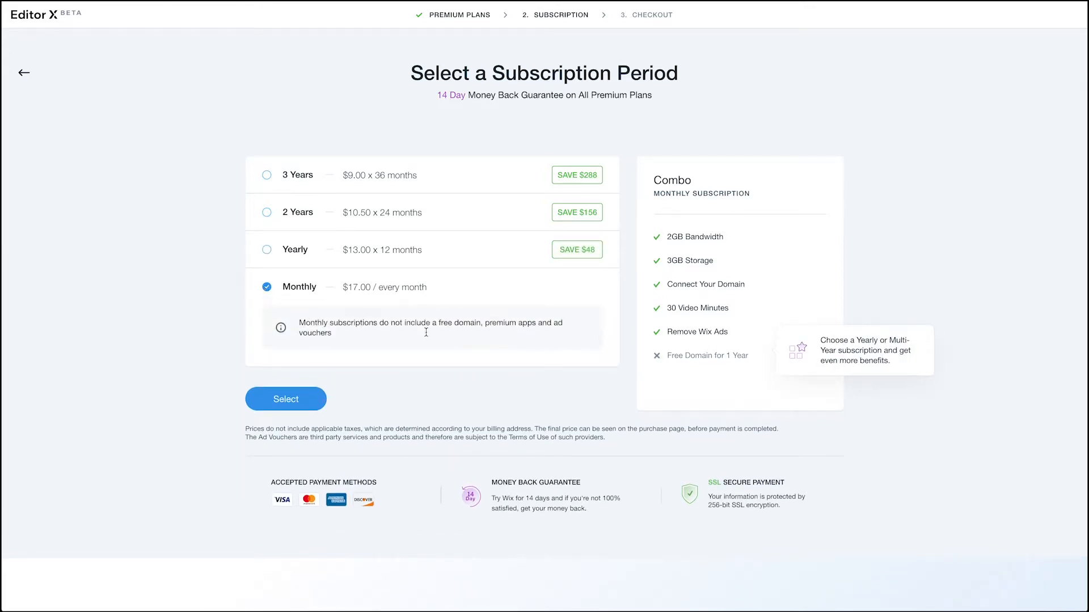
mouse_move(708, 356)
click(280, 400)
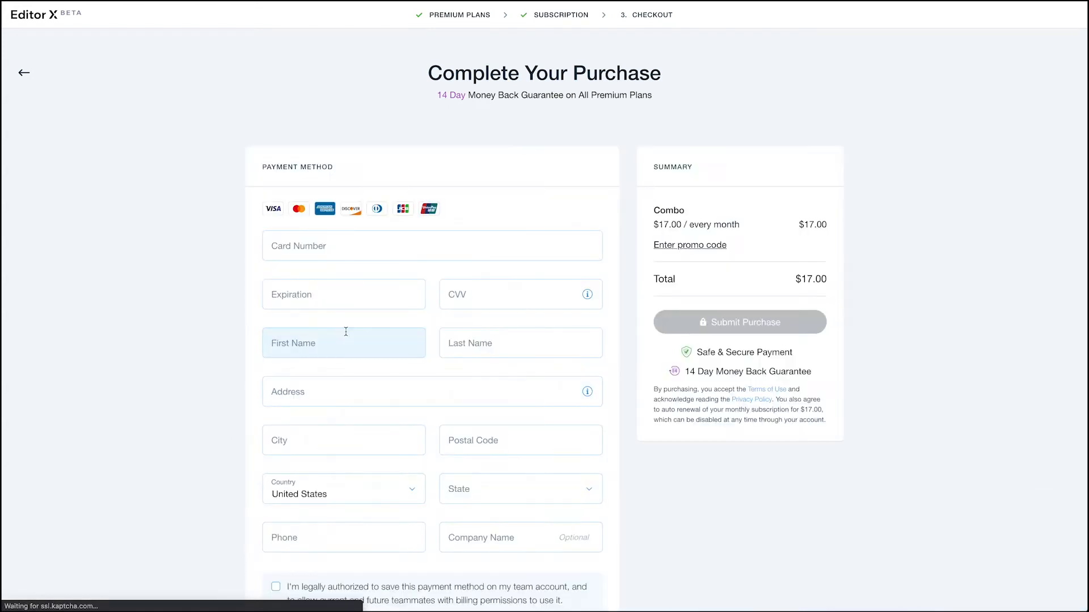
Fill in the payment form with the card number, expiration date, CVV, cardholder name, billing address and phone number
scroll(357, 337, down, 3)
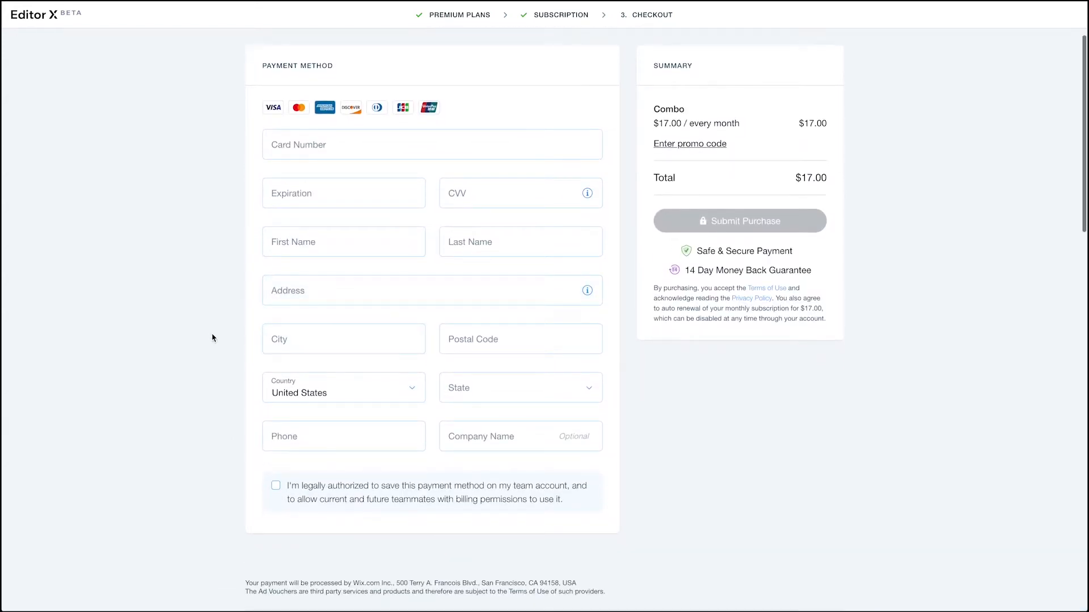
click(298, 153)
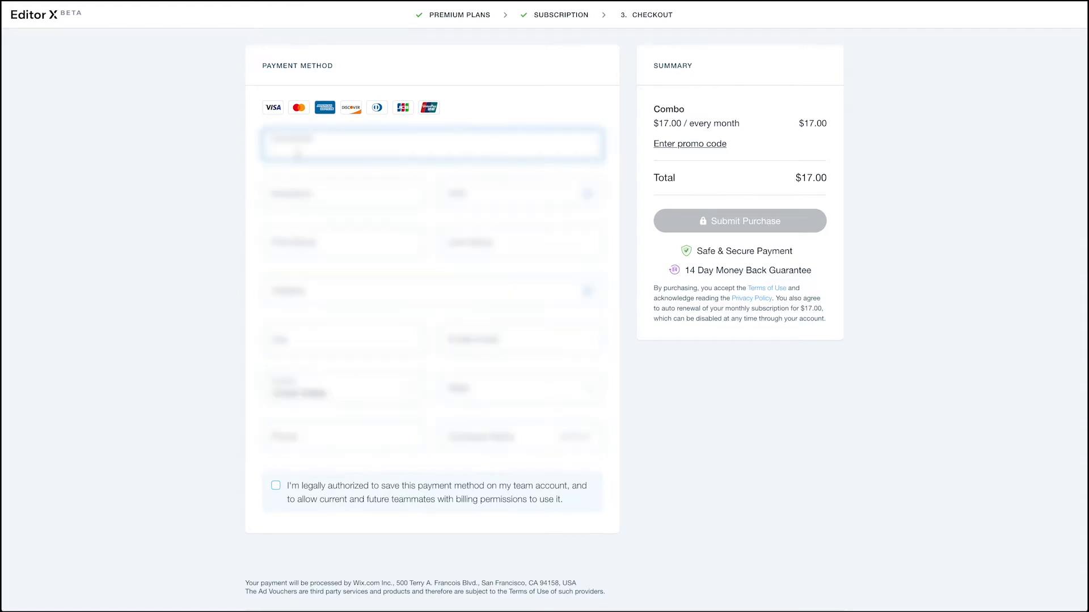
text([blurred])
key(Tab)
text([blurred])
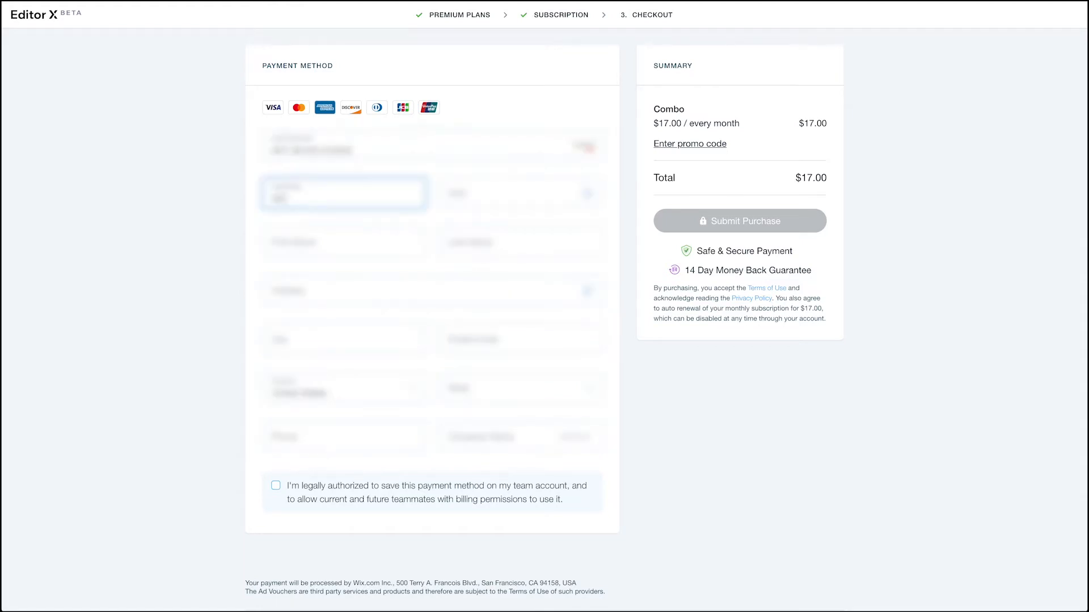
key(Tab)
text([blurred])
click(365, 250)
text([blurred])
key(Tab)
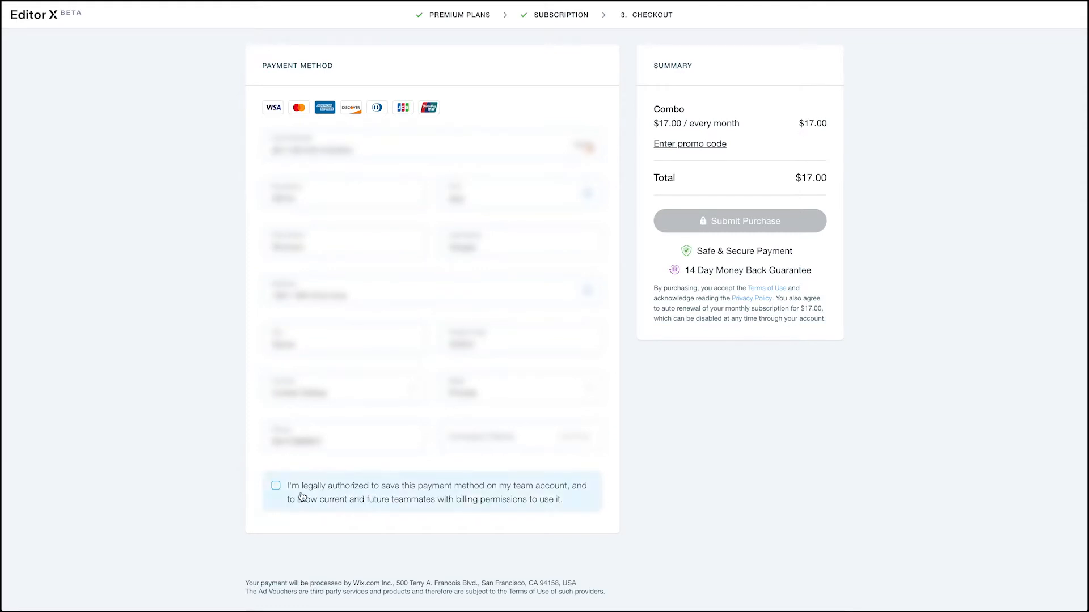
Authorize saving the payment method for the team account and submit the purchase, finishing without searching for a new domain
click(276, 487)
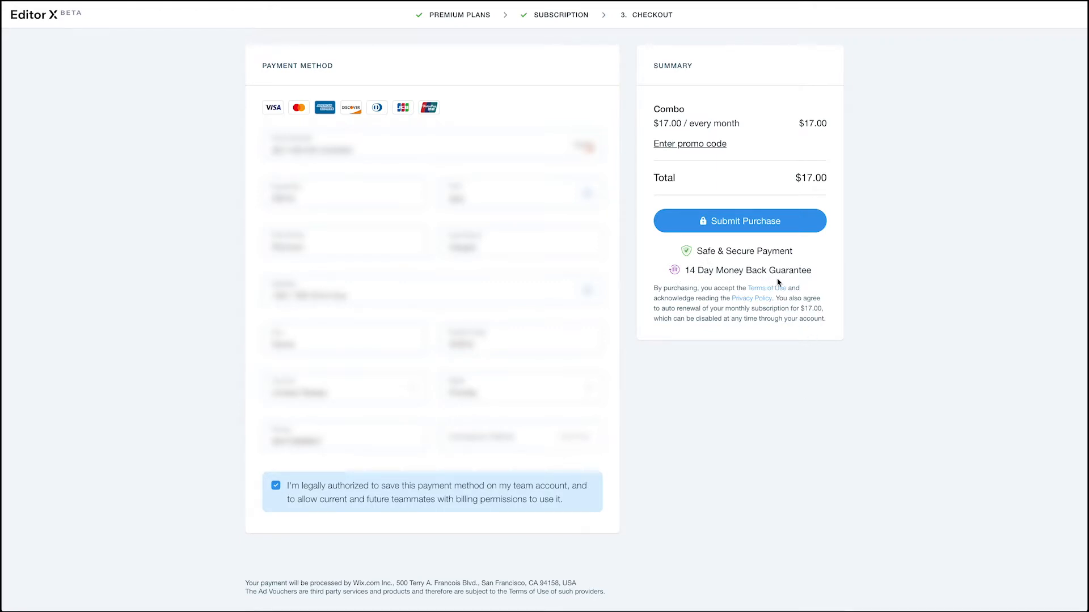
click(749, 227)
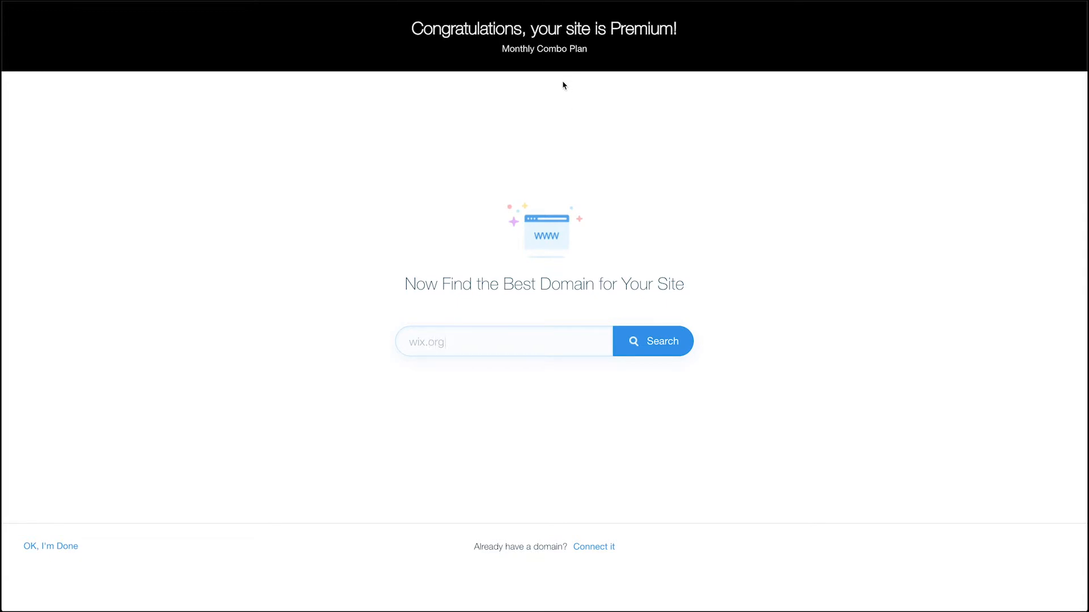
scroll(620, 120, down, 1)
click(48, 547)
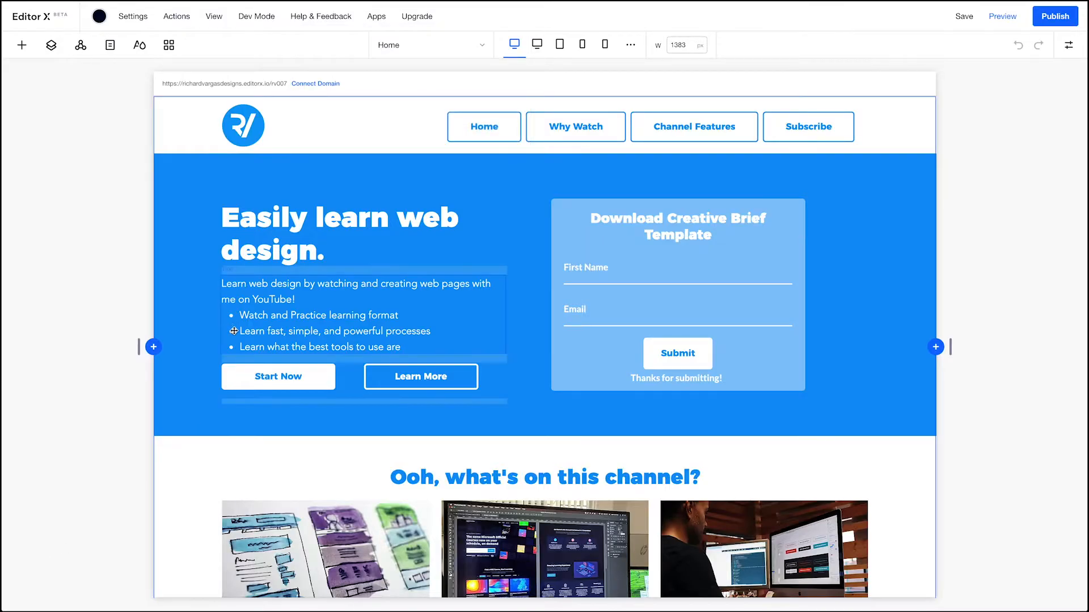
Open the account's domain management from the editor and choose to connect an already owned domain
mouse_move(418, 17)
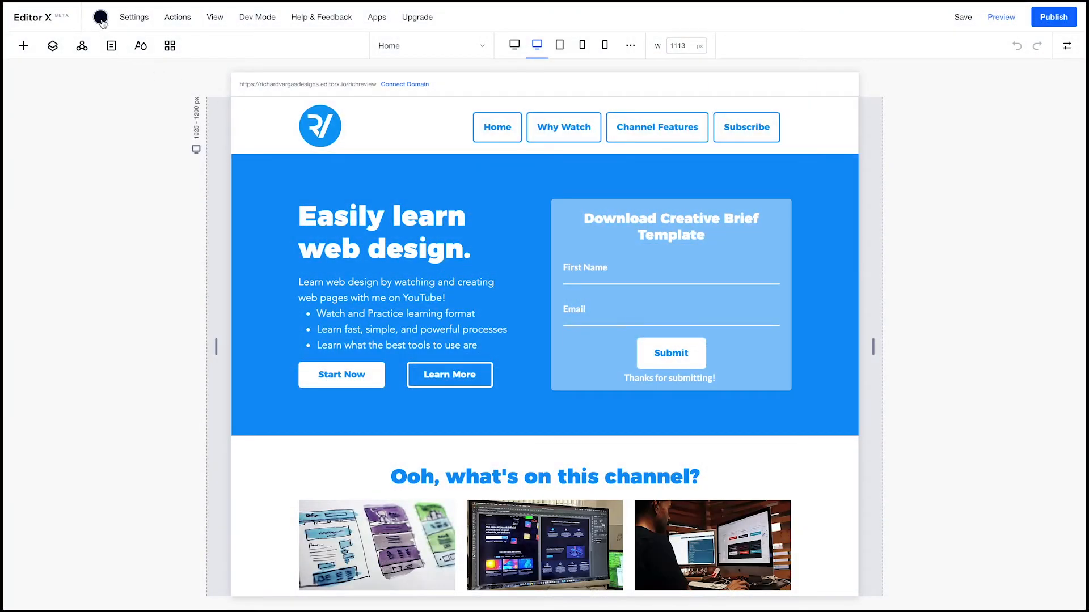
click(100, 20)
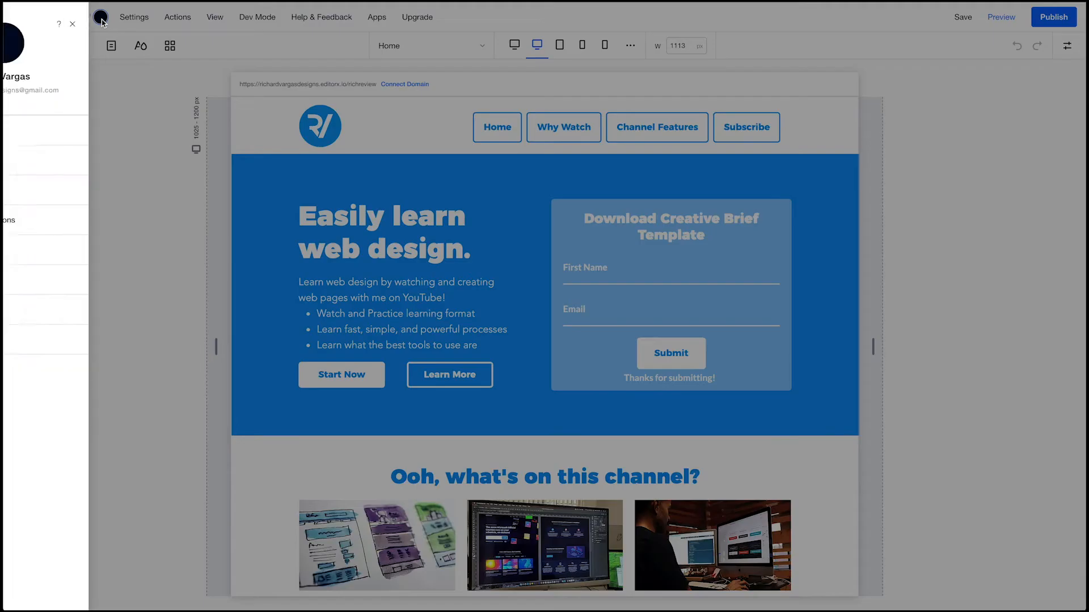
click(57, 287)
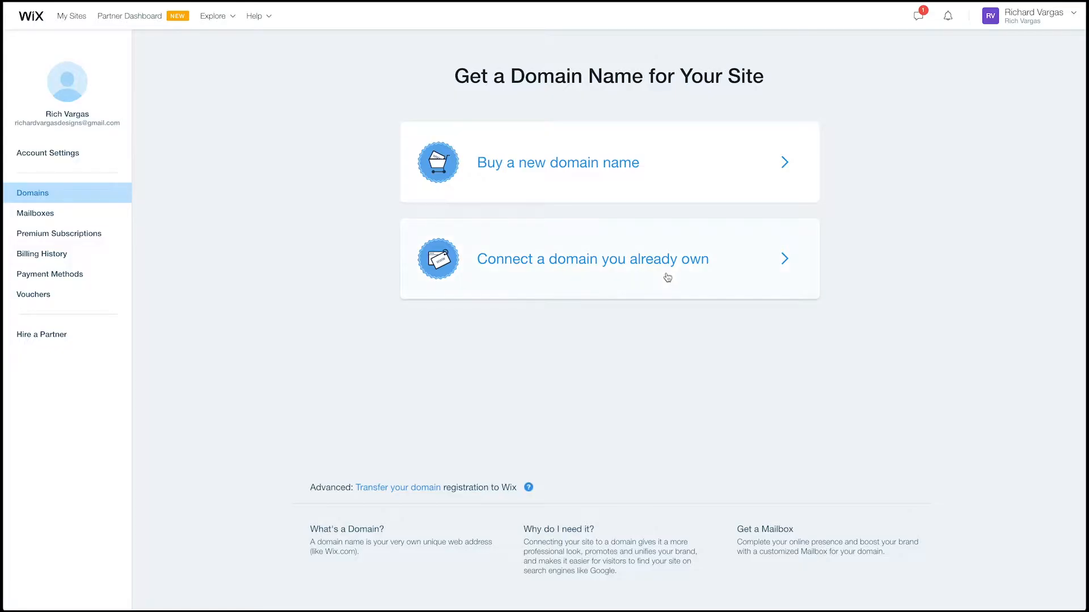
click(662, 273)
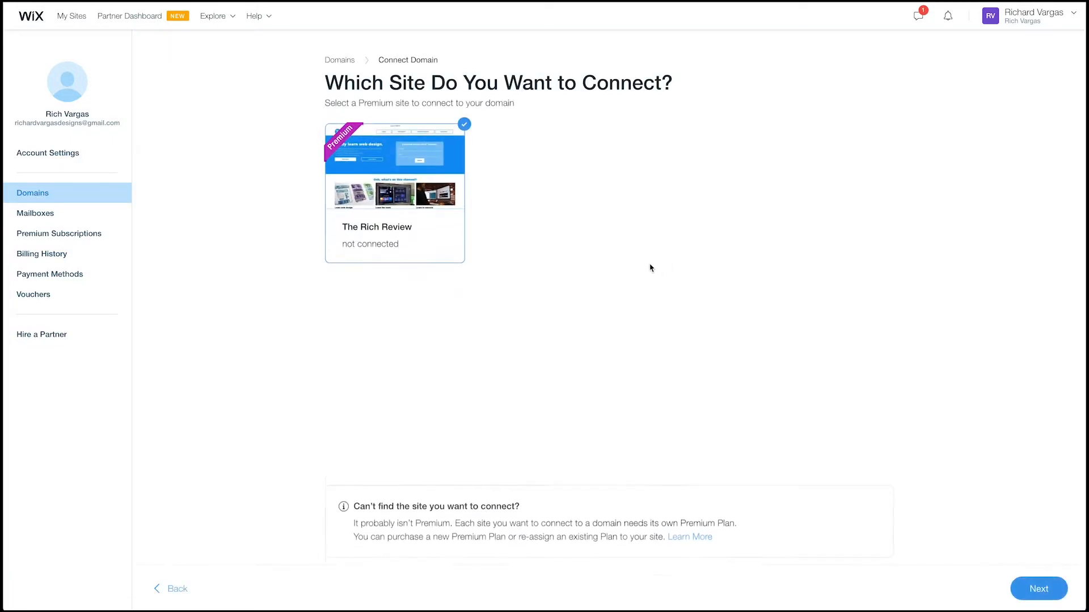
Select the Premium site The Rich Review as the site to connect and proceed to the domain entry
click(418, 241)
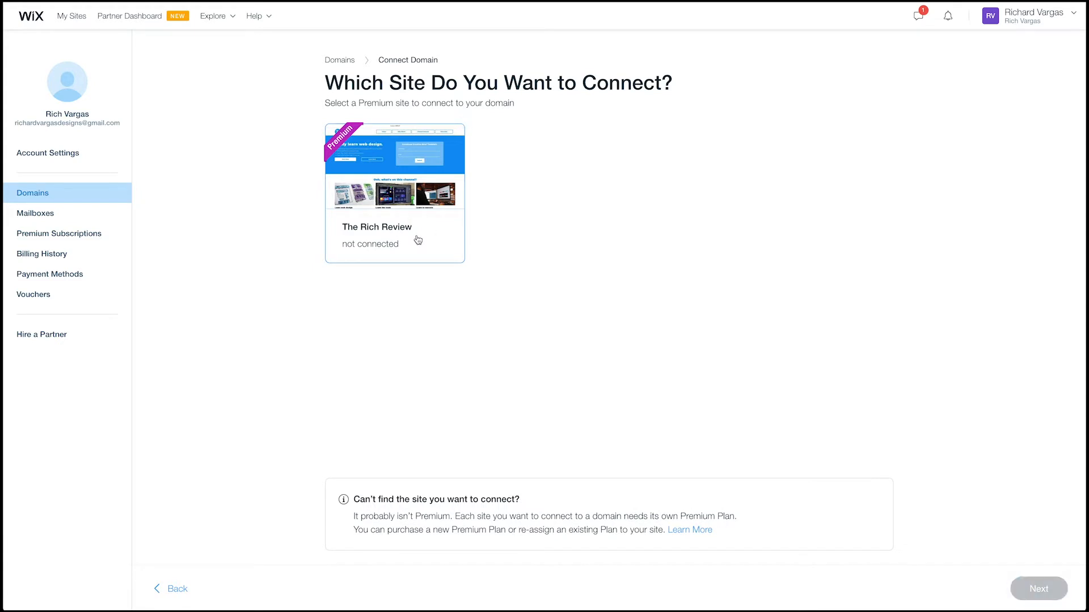
click(358, 166)
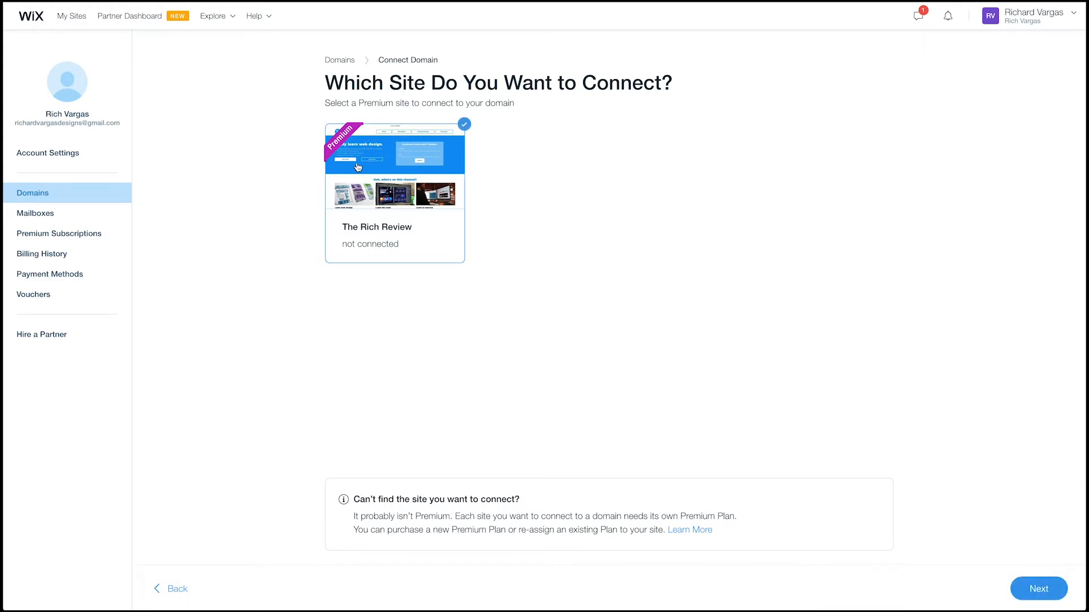
click(1029, 589)
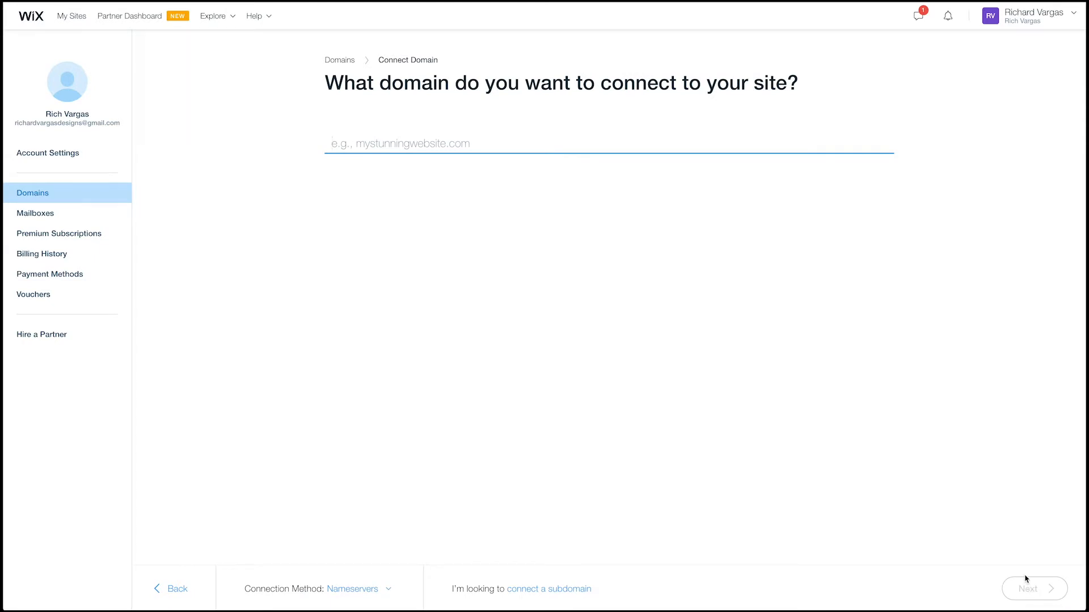
Enter therichreview.com as the domain to connect, keeping the Nameservers method, and start the guided connection
text(therichreview)
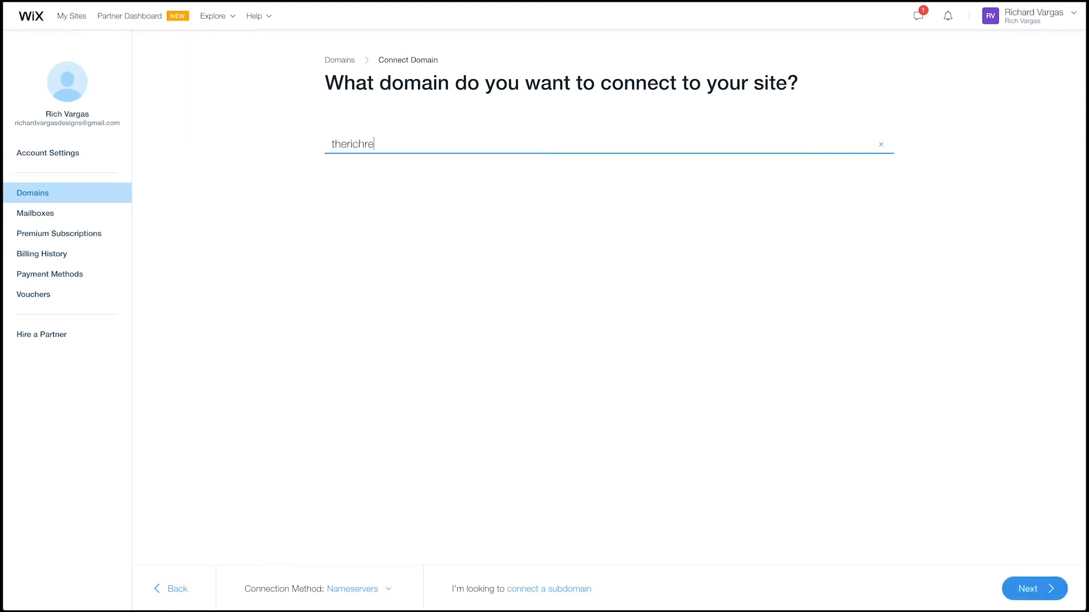
text(.com)
click(1033, 593)
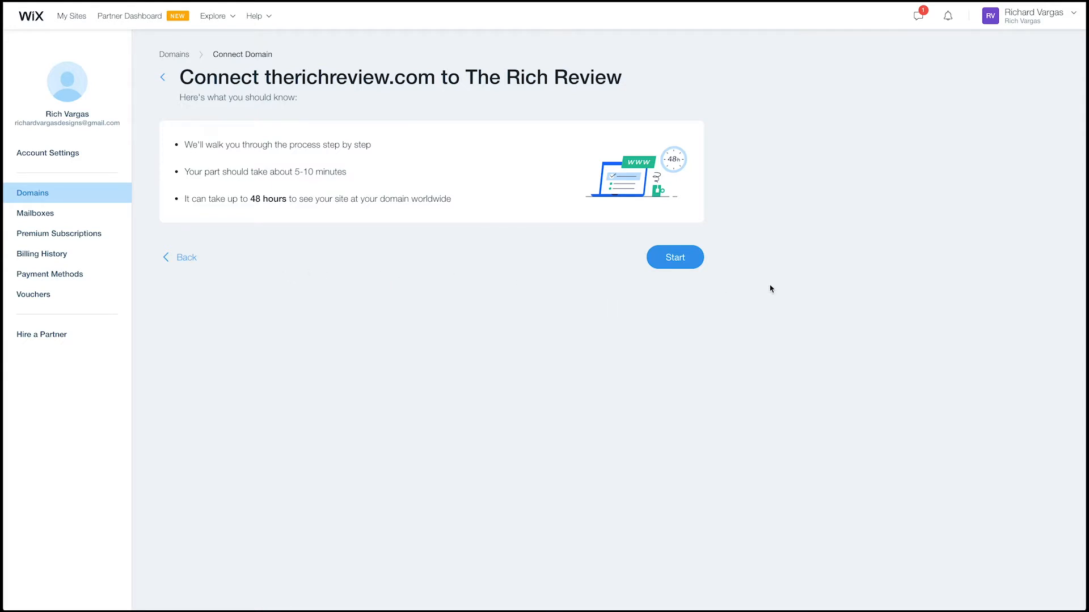
click(693, 258)
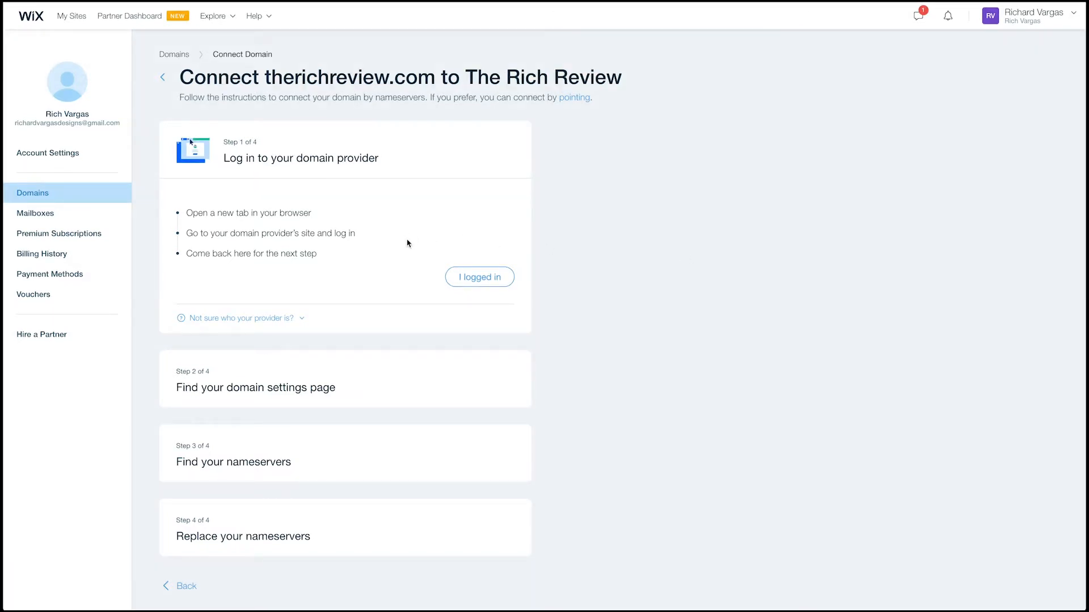
Confirm the first three connection steps: logged in to the domain provider, domain settings found, and nameservers found
click(490, 281)
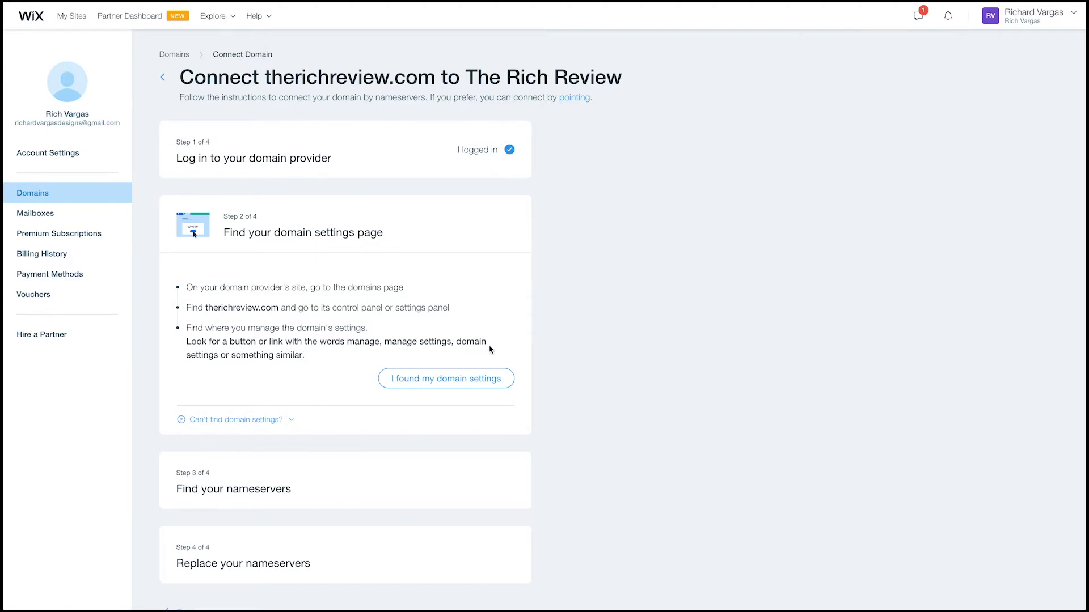
click(444, 380)
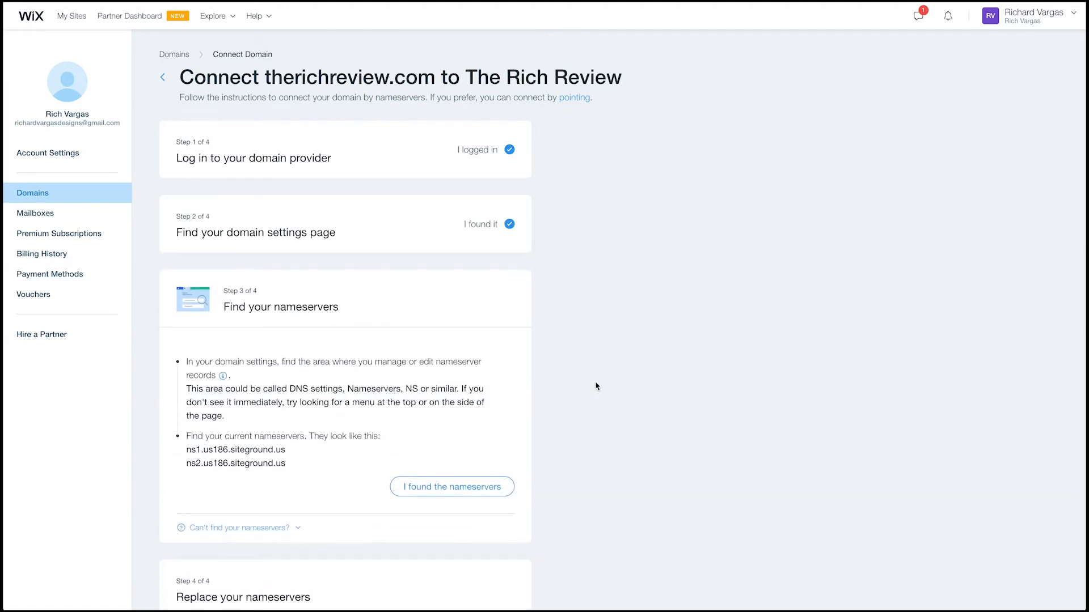
scroll(561, 387, down, 2)
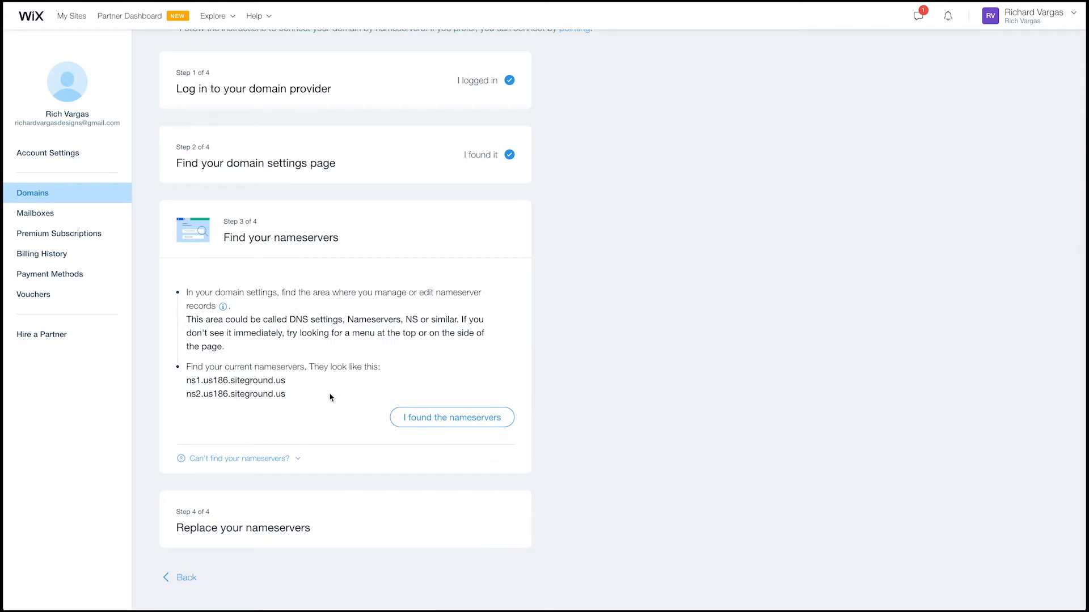
click(469, 415)
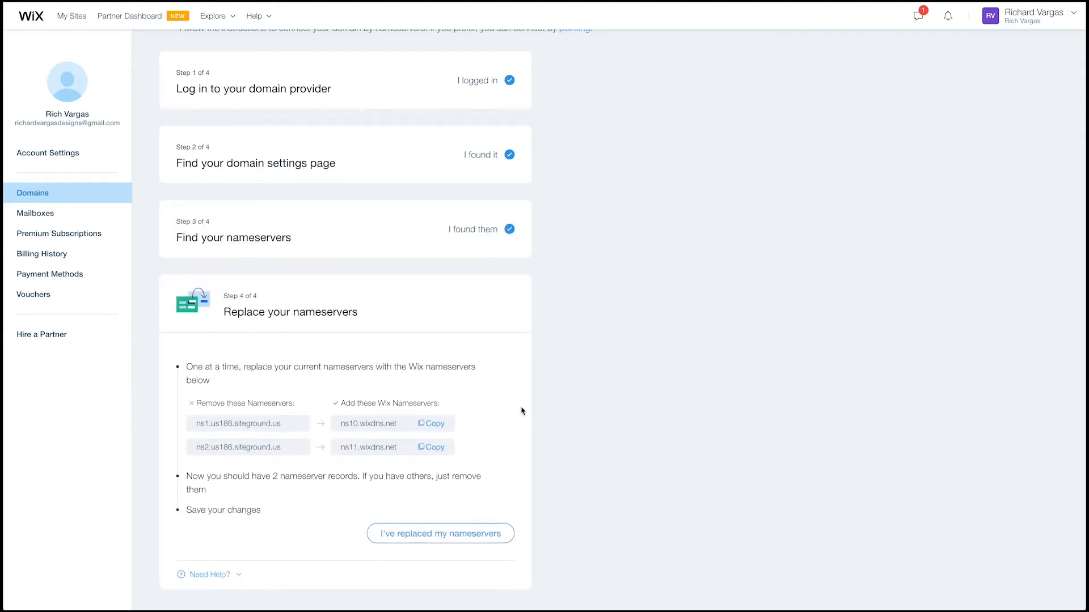
Copy the Wix nameservers ns10.wixdns.net and ns11.wixdns.net, and confirm that the domain's nameservers have been replaced
scroll(523, 412, down, 1)
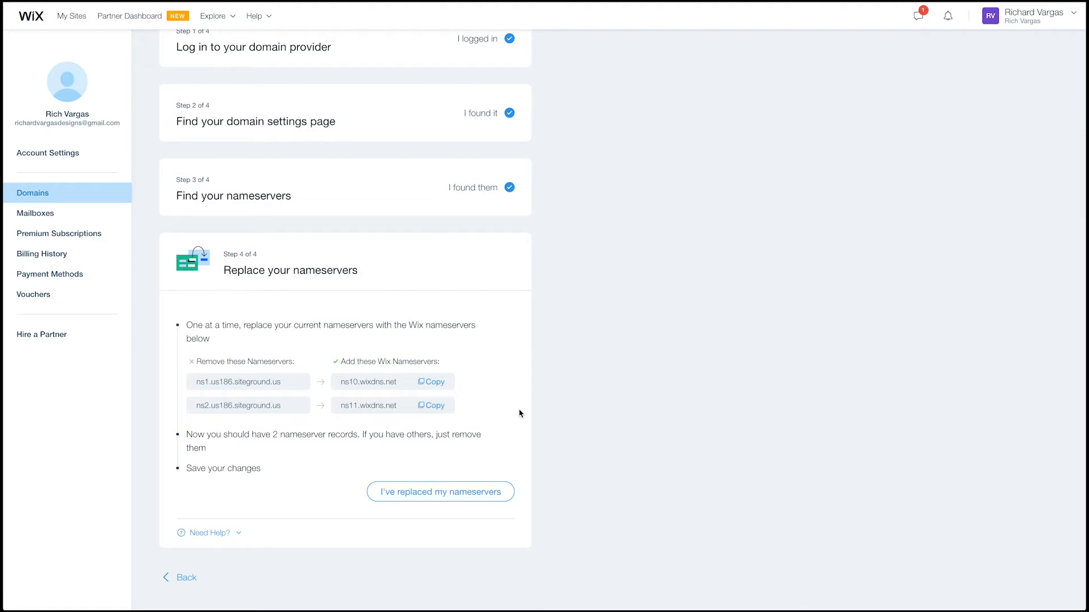
click(434, 382)
click(446, 406)
click(407, 492)
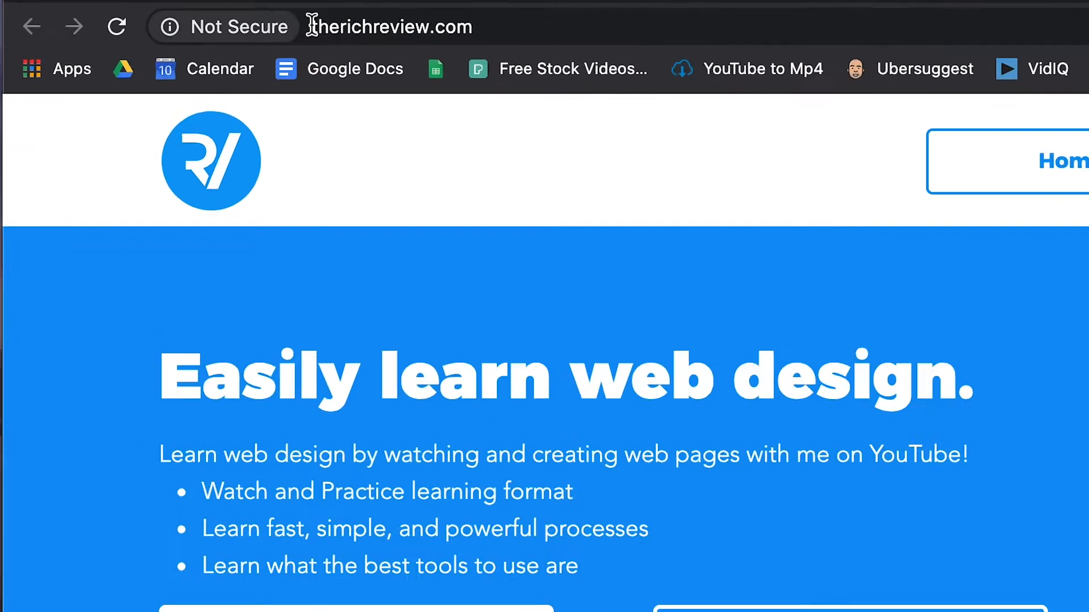
Load therichreview.com in the browser to check the connected site
click(149, 11)
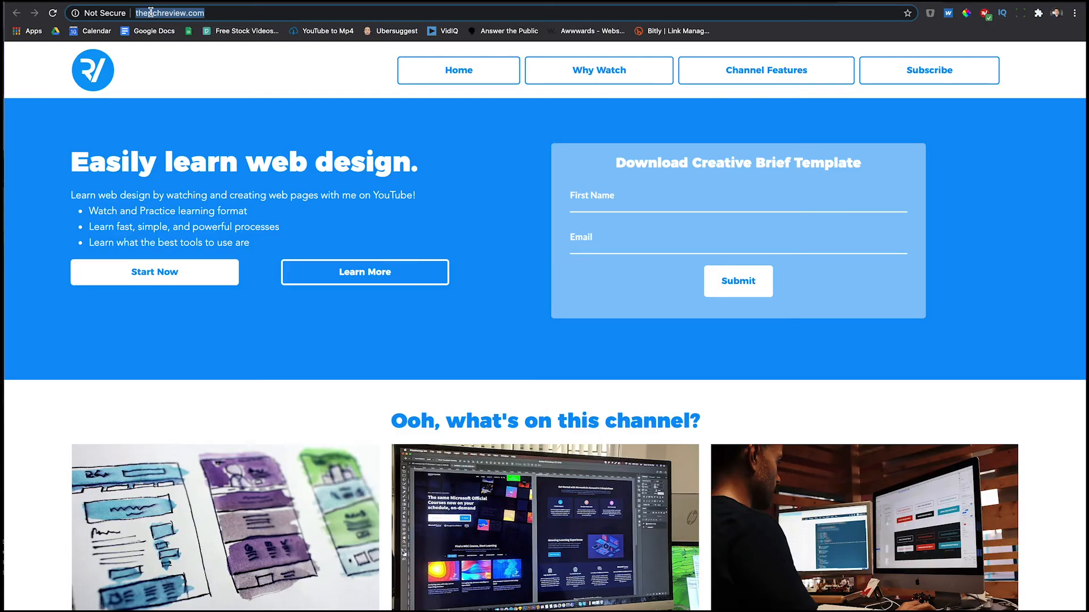
key(Return)
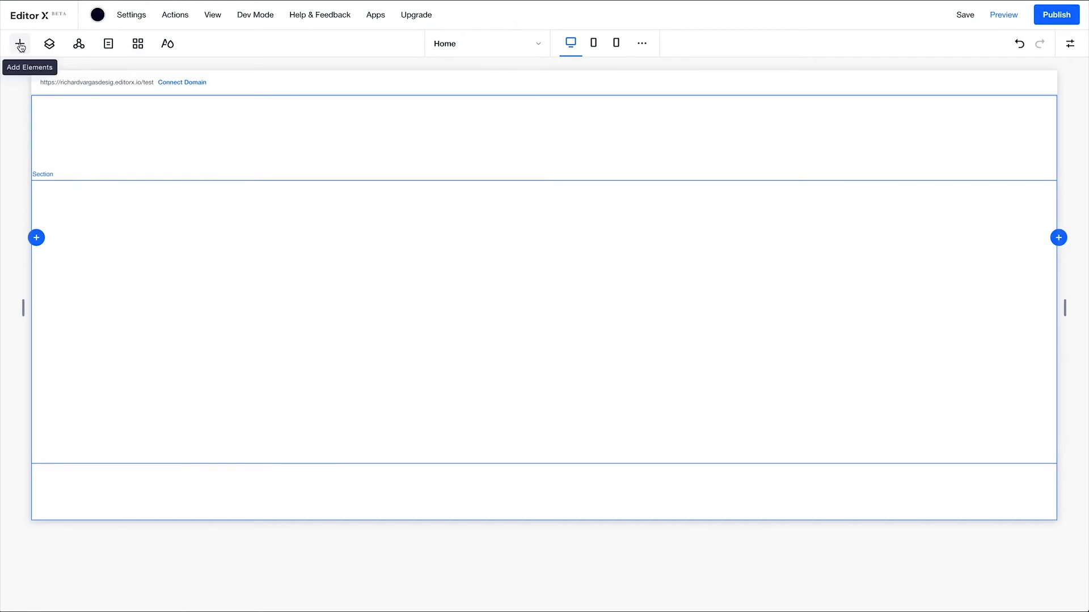
Add the largest themed title from the text elements to the blank Home page
click(20, 45)
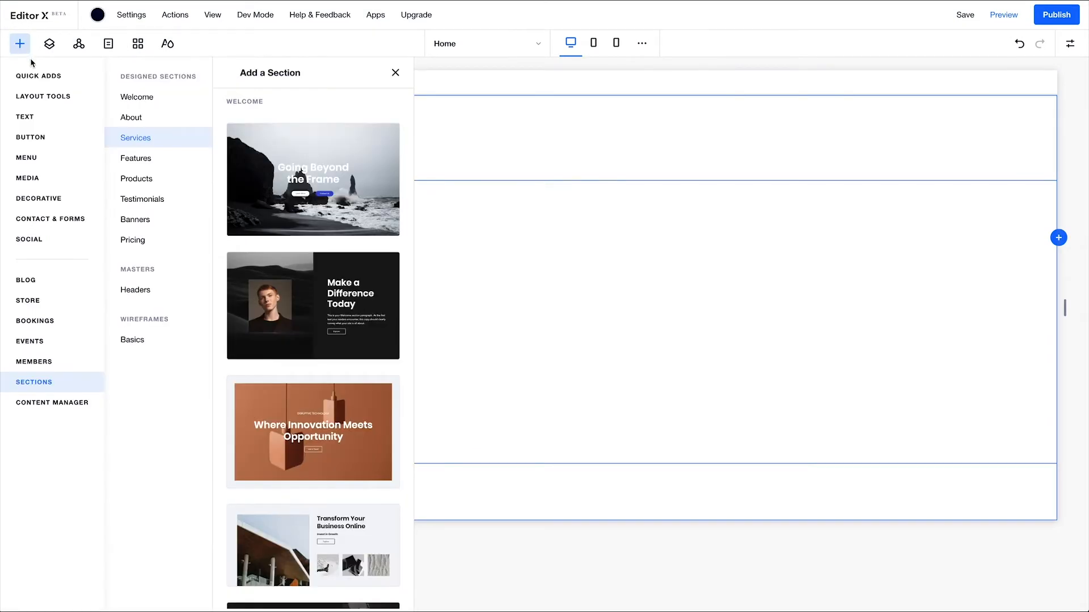
click(37, 77)
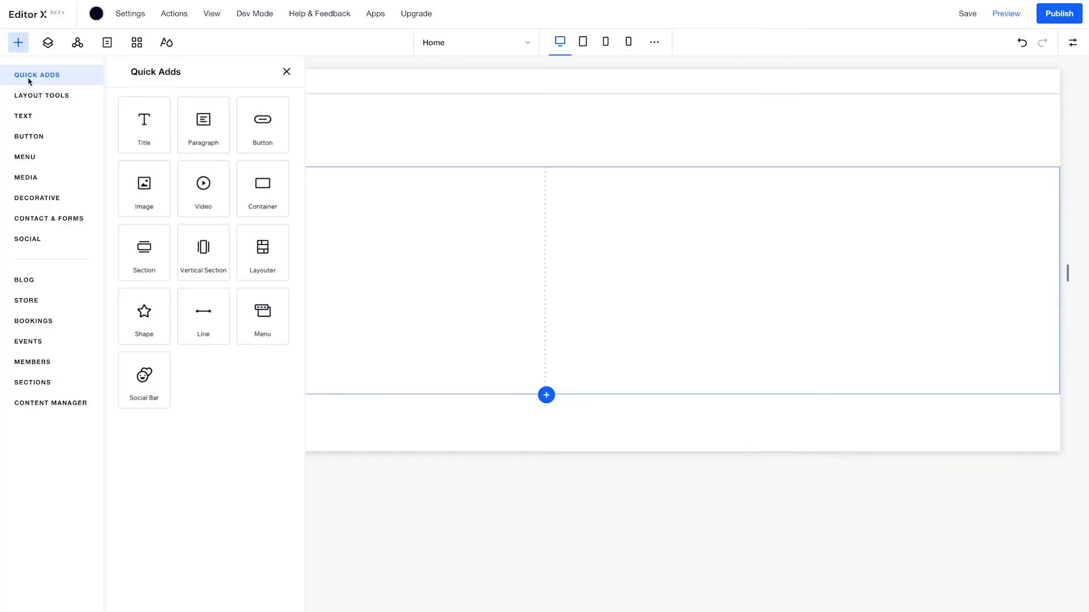
click(32, 117)
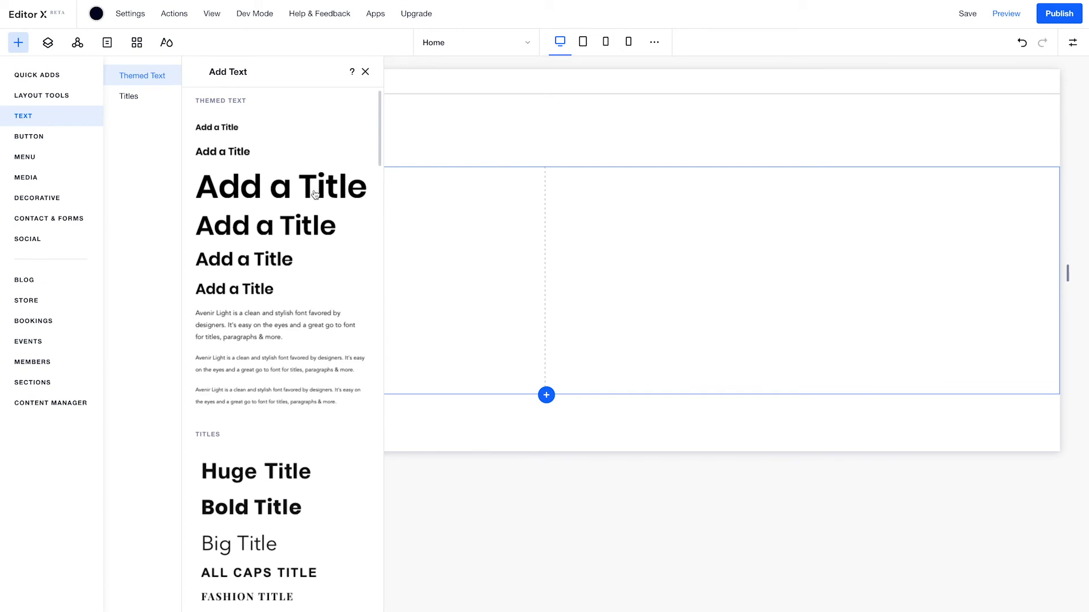
click(315, 195)
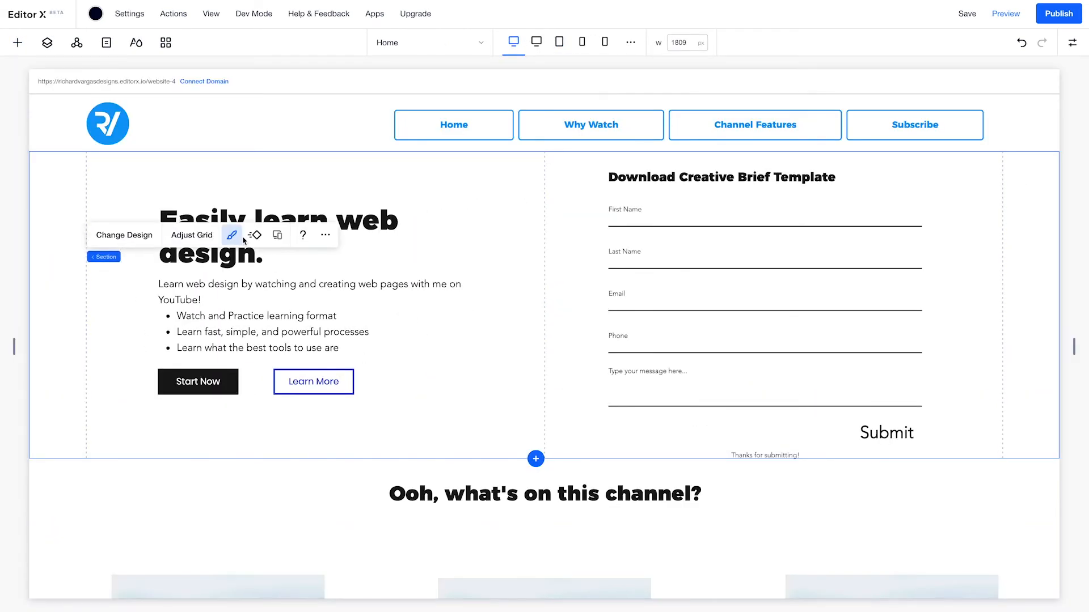
Change the background colour of the section with the Easily learn web design heading to blue
click(232, 236)
click(92, 248)
click(195, 463)
click(195, 265)
click(192, 167)
click(196, 221)
click(191, 173)
click(236, 303)
double_click(237, 303)
click(468, 321)
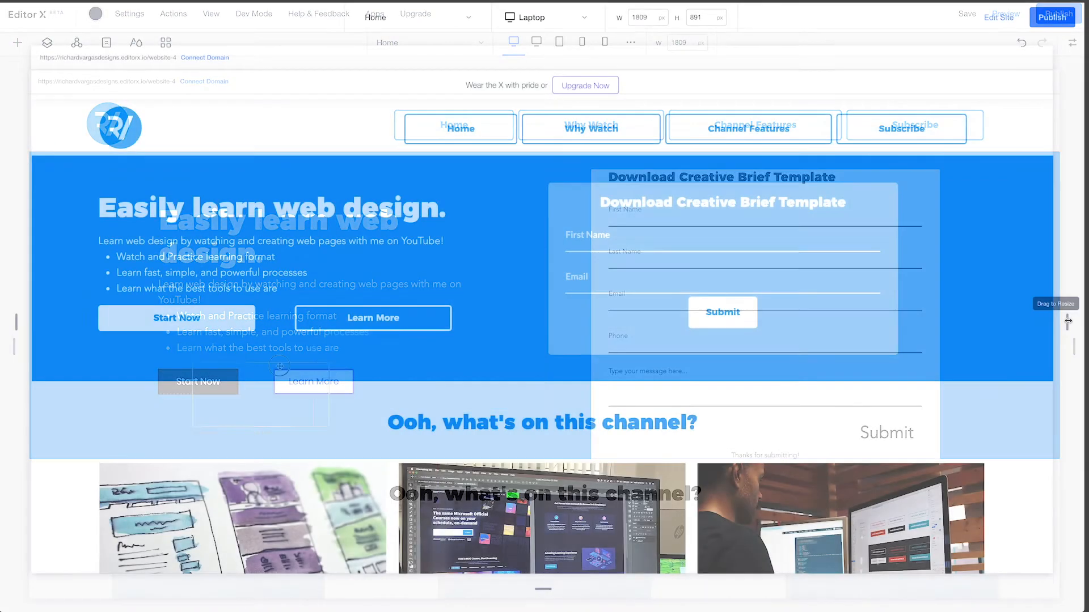
Narrow the laptop preview of the page to check its responsive layout
drag(1068, 321, 722, 318)
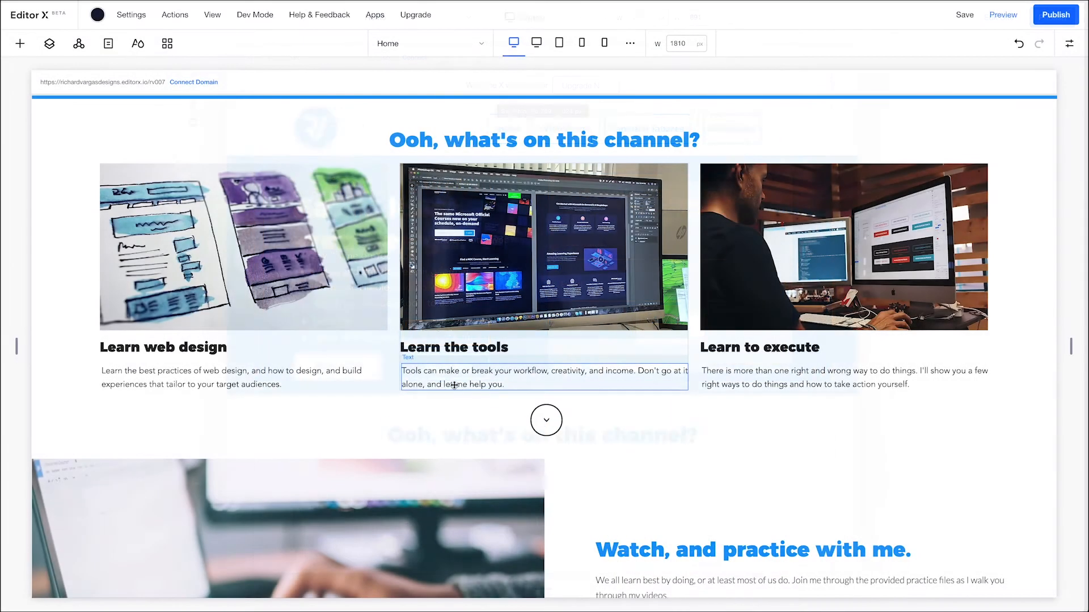
Open the paragraph below Learn the tools for editing, and set the form's Submit button margin to 20 px
double_click(456, 386)
click(442, 385)
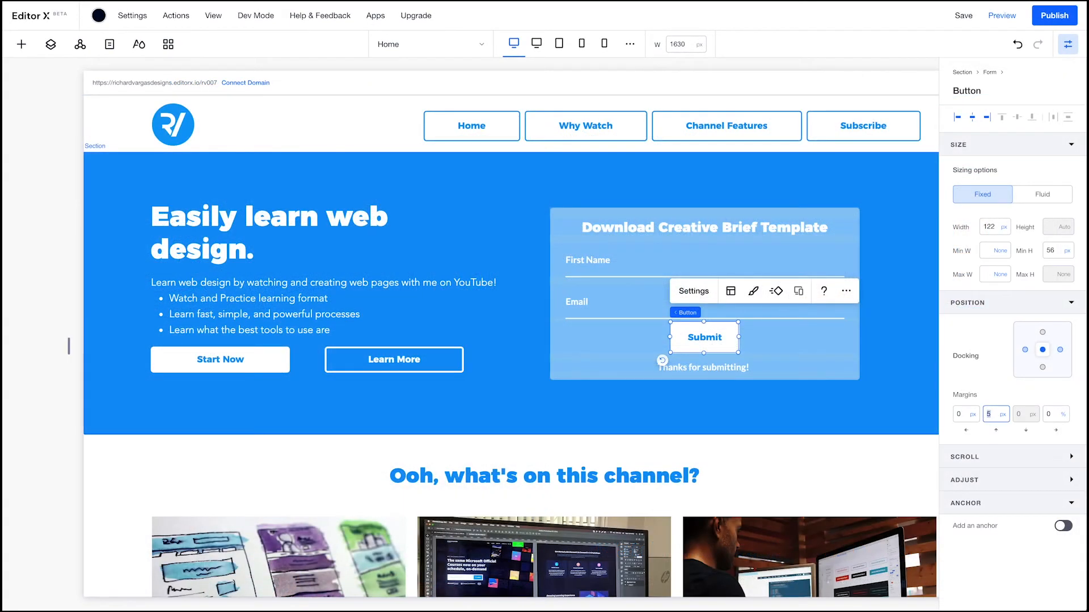
text(20)
key(Return)
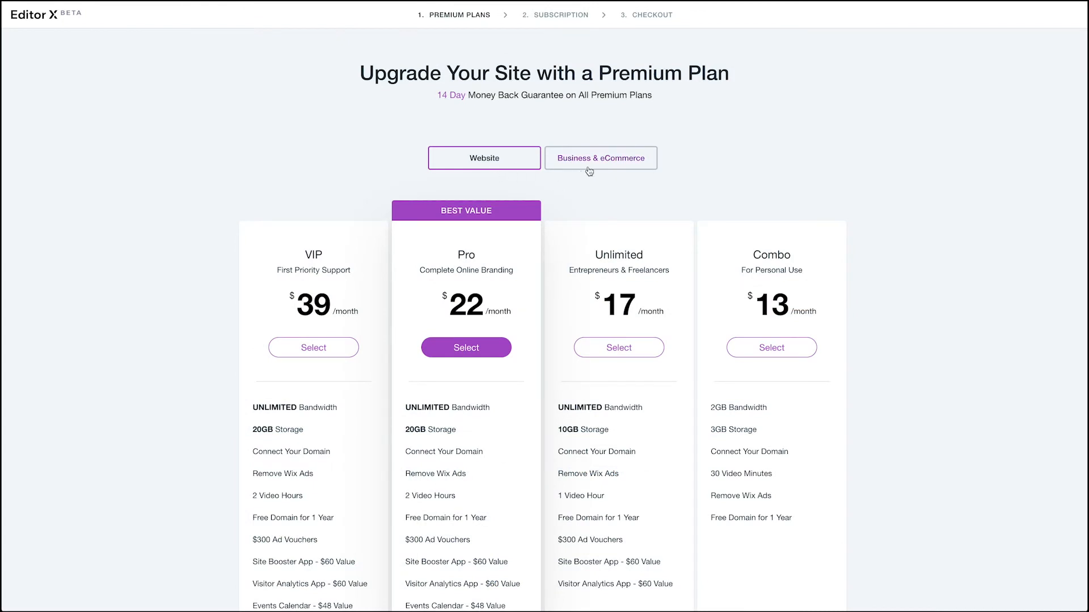
Look through the website Premium plans, and choose to connect a domain that is already owned
scroll(514, 171, down, 1)
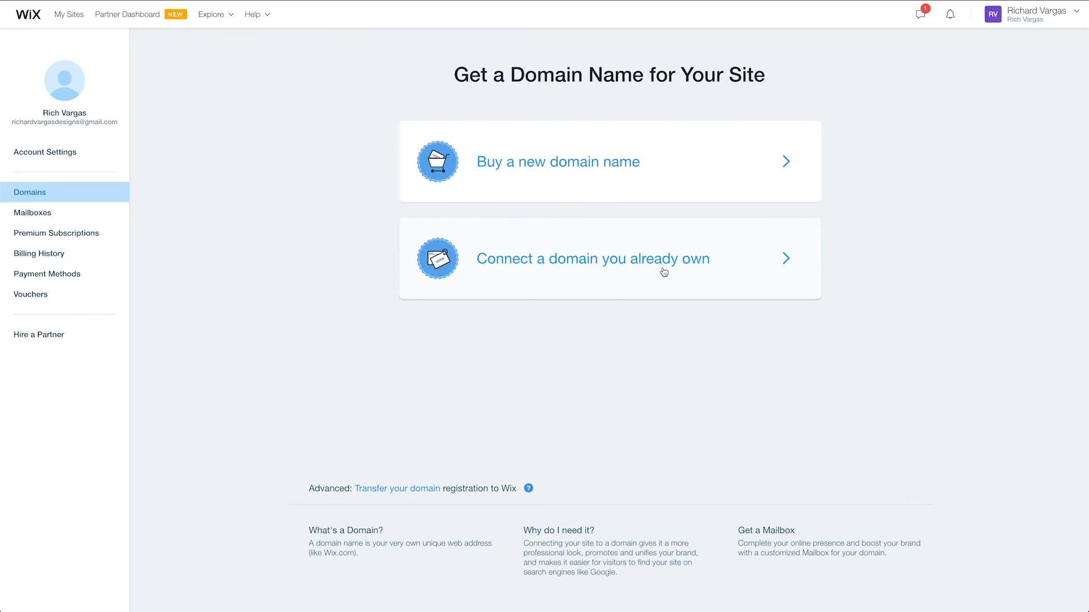
click(664, 272)
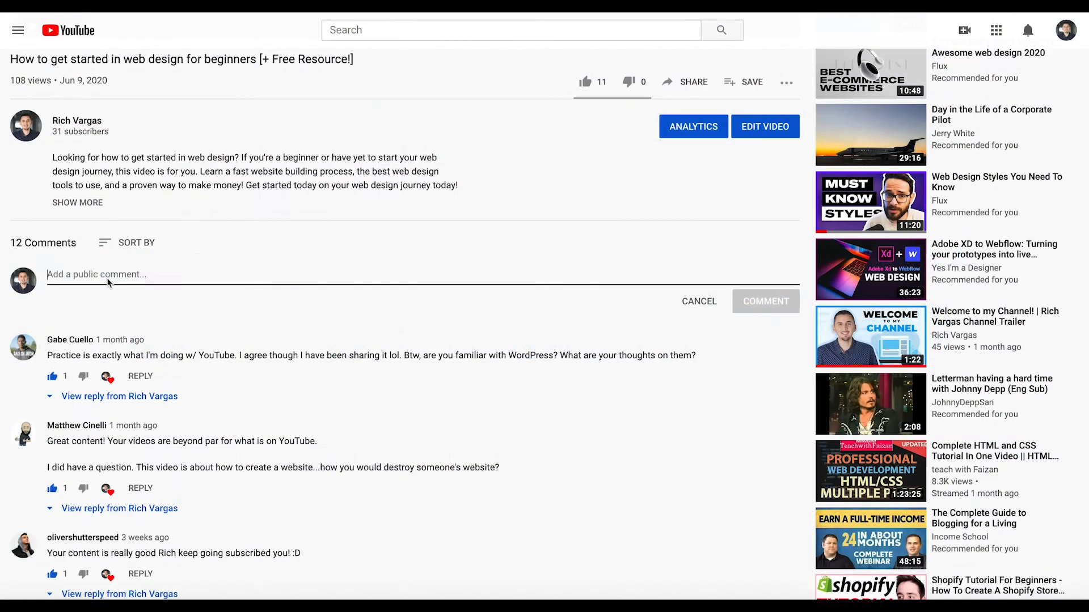
Write the public comment "Check out my project here" under the beginner web design video on YouTube
text(Check )
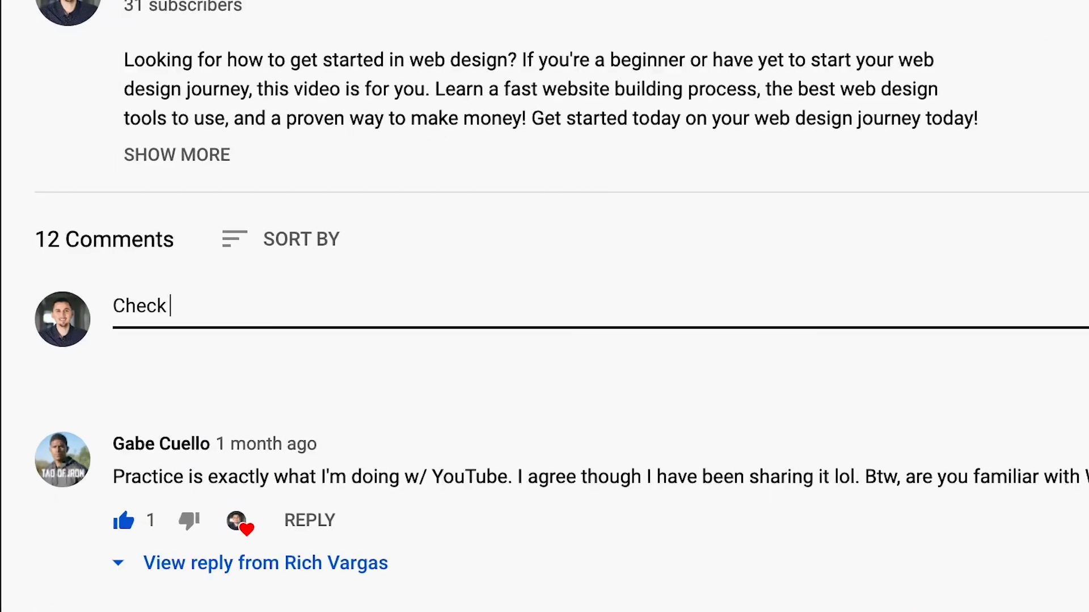
text(out my project here)
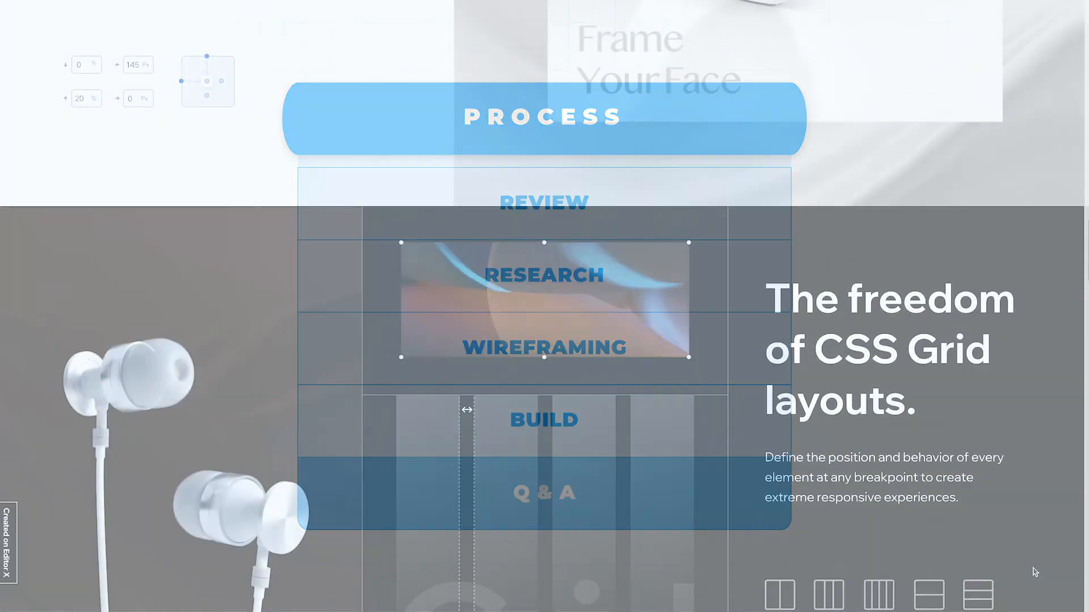
scroll(1026, 572, down, 5)
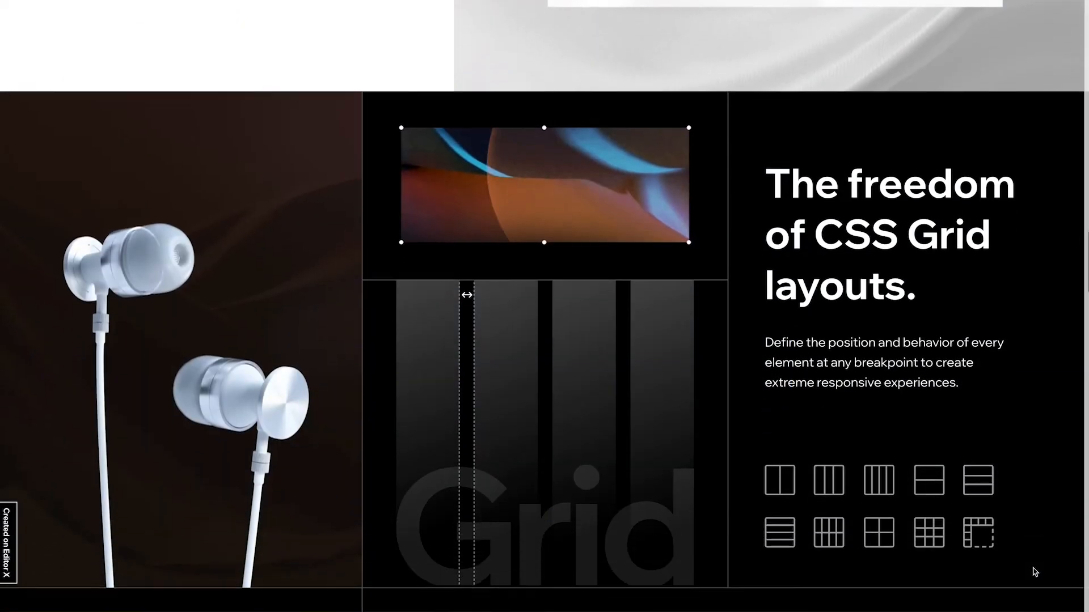